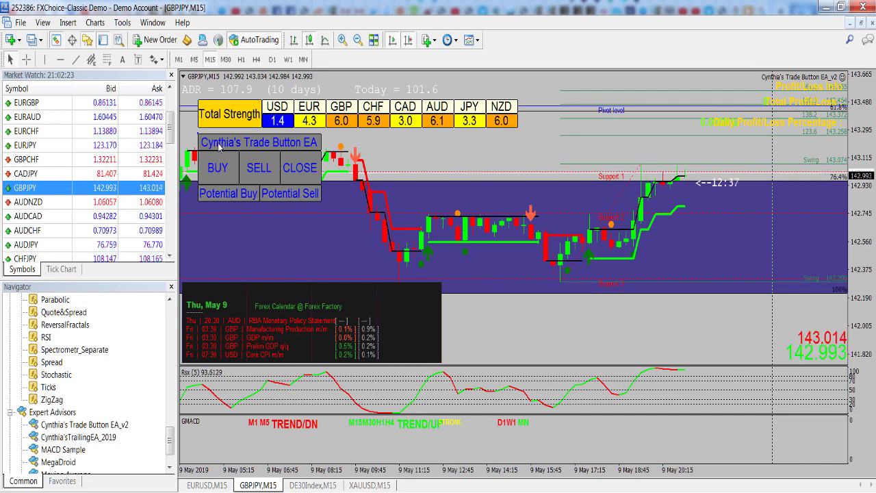
Step: Shift the Total Strength table slightly lower and move the Trade Button panel to the GBPJPY chart's right side
{"action": "left_click_drag", "start_coordinate": [199, 140], "coordinate": [283, 195]}
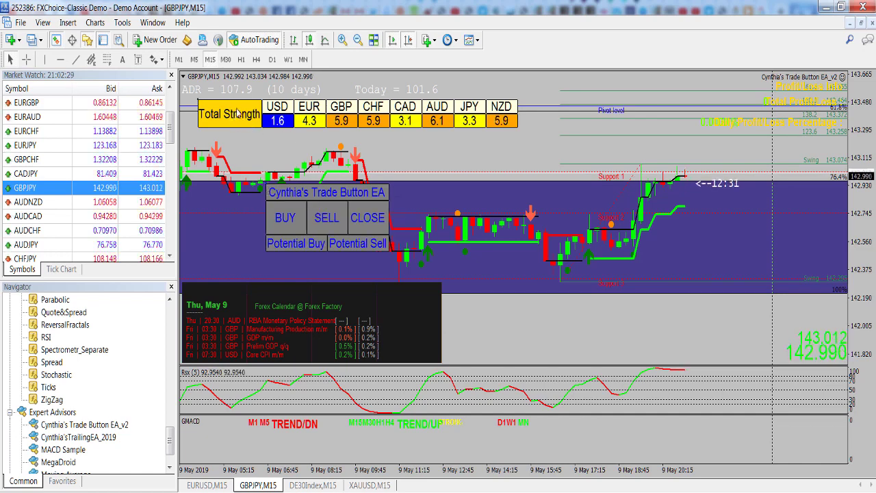
{"action": "mouse_move", "coordinate": [236, 115]}
{"action": "left_mouse_down"}
{"action": "mouse_move", "coordinate": [205, 125]}
{"action": "mouse_move", "coordinate": [278, 141]}
{"action": "mouse_move", "coordinate": [228, 131]}
{"action": "left_mouse_up"}
{"action": "left_click_drag", "start_coordinate": [266, 185], "coordinate": [704, 220]}
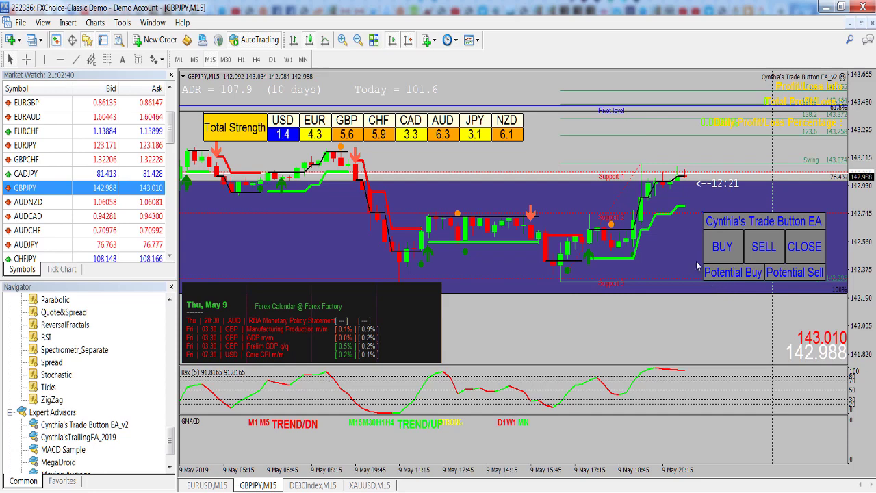
{"action": "left_click", "coordinate": [309, 486]}
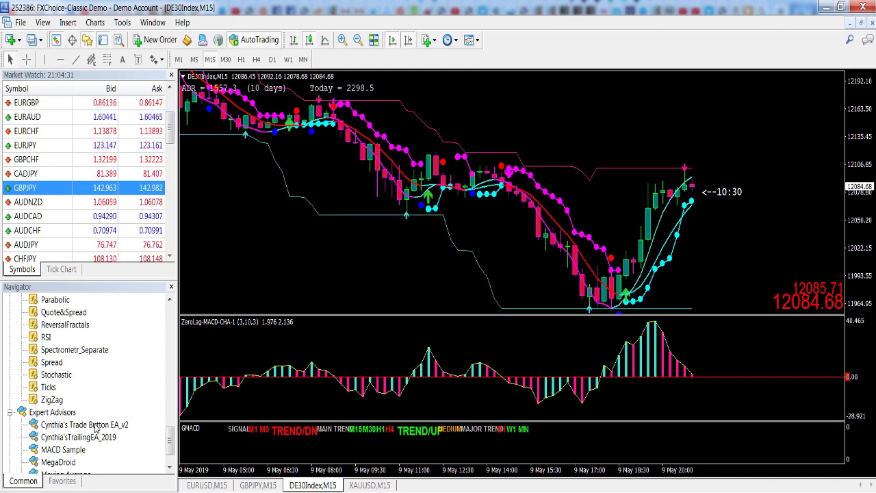
Step: Attach Cynthia's Trade Button EA_v2 to DE30Index with a 1 Hour StopLoss/Trailing Stop TimeFrame, then browse presets
{"action": "left_click_drag", "start_coordinate": [116, 427], "coordinate": [345, 274]}
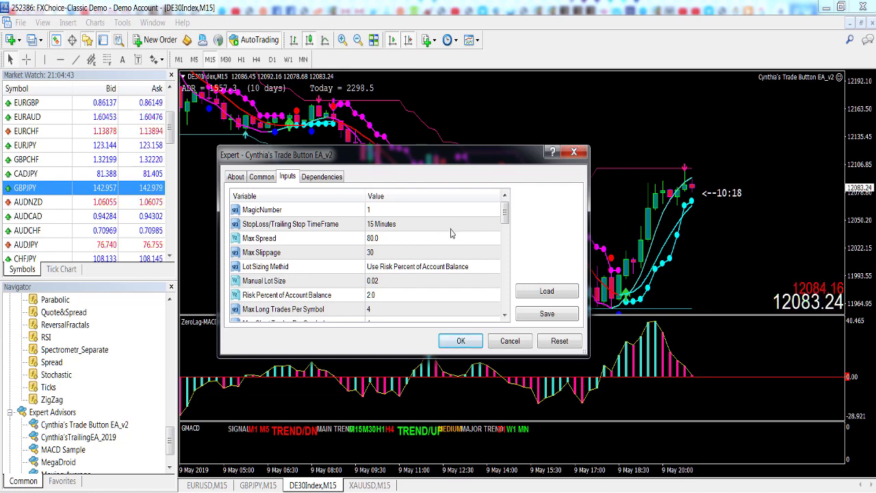
{"action": "mouse_move", "coordinate": [504, 215]}
{"action": "left_mouse_down"}
{"action": "mouse_move", "coordinate": [508, 312]}
{"action": "mouse_move", "coordinate": [504, 217]}
{"action": "left_mouse_up"}
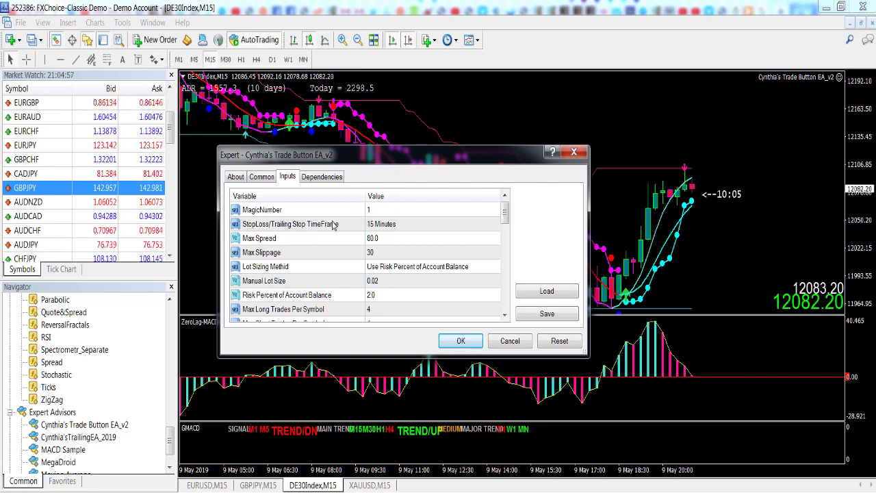
{"action": "left_click", "coordinate": [403, 225]}
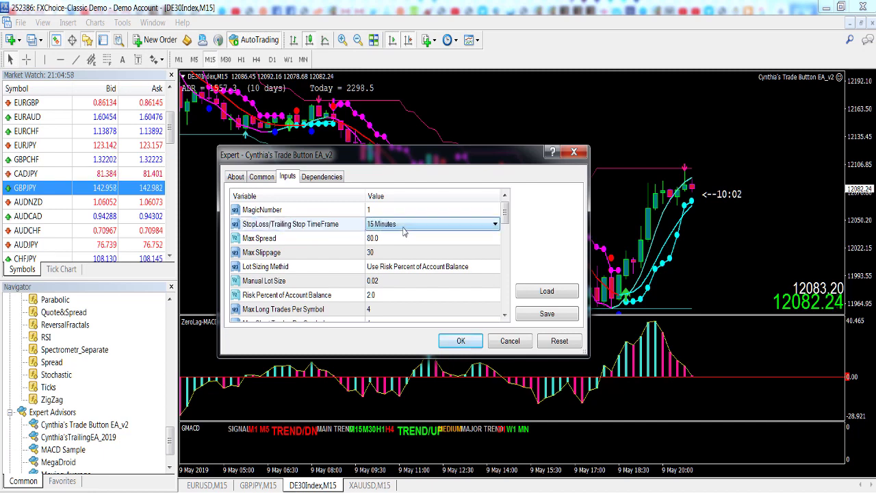
{"action": "left_click", "coordinate": [495, 225]}
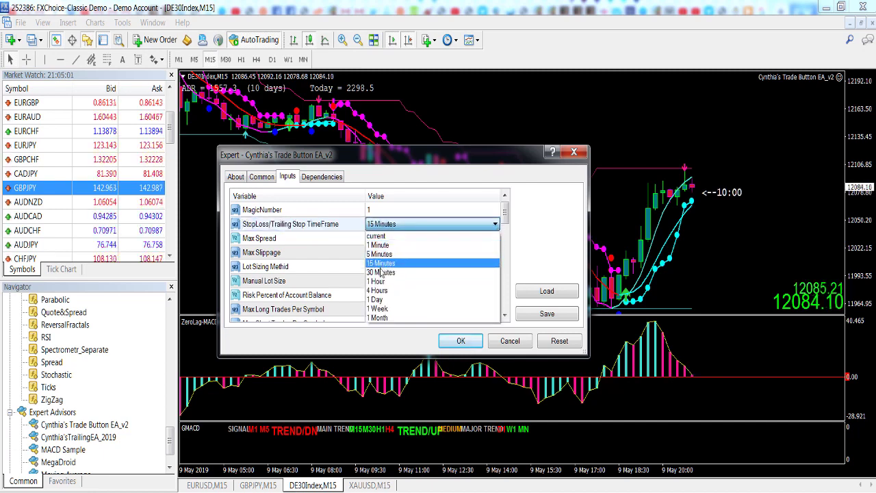
{"action": "left_click", "coordinate": [379, 281]}
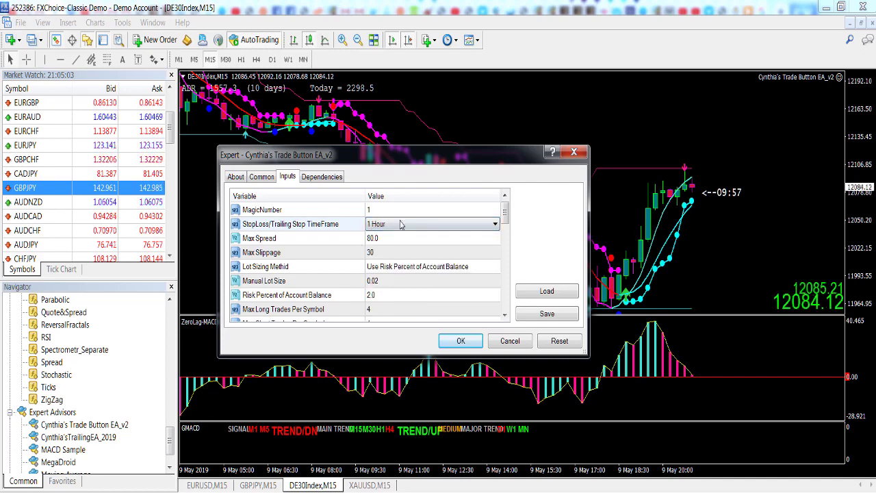
{"action": "left_click", "coordinate": [537, 292]}
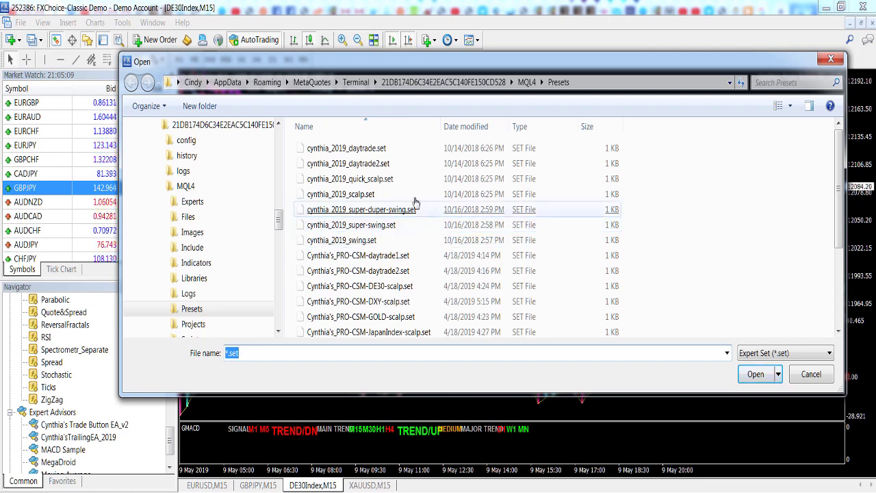
Step: Load Cynthia's_PRO-CSM-daytrade1.set, giving 30 Minutes timeframe, 80.0 max spread and 2.0% risk
{"action": "scroll", "coordinate": [319, 155], "scroll_direction": "down", "scroll_amount": 2}
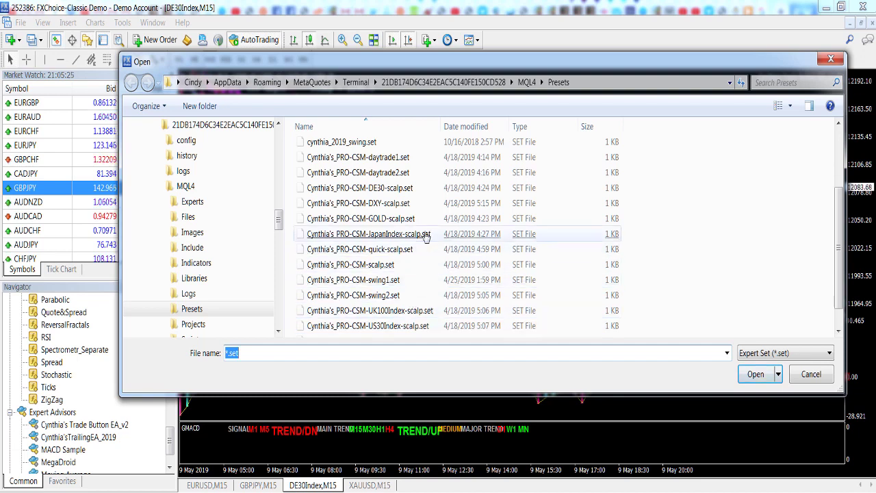
{"action": "left_click", "coordinate": [404, 157]}
{"action": "double_click", "coordinate": [404, 157]}
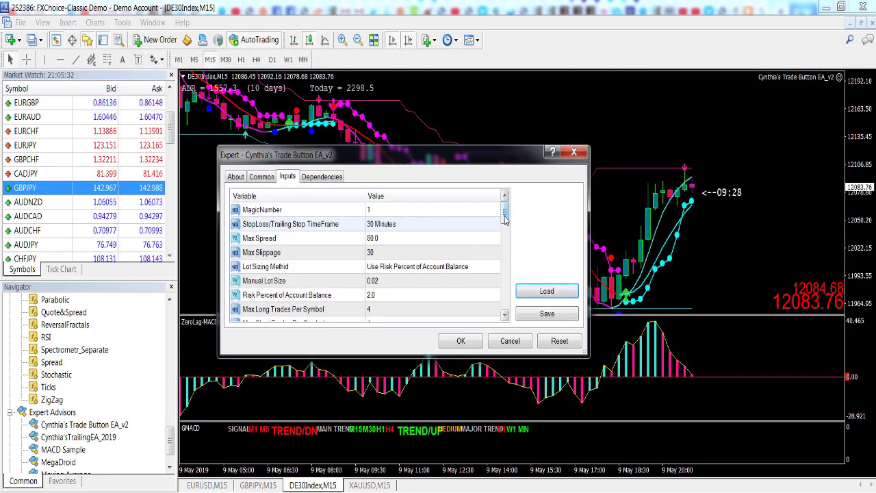
Step: Settle the trailing stop timeframe on 1 Hour and load a preset setting Max Slippage to 3
{"action": "mouse_move", "coordinate": [504, 217]}
{"action": "left_mouse_down"}
{"action": "mouse_move", "coordinate": [507, 271]}
{"action": "mouse_move", "coordinate": [504, 217]}
{"action": "left_mouse_up"}
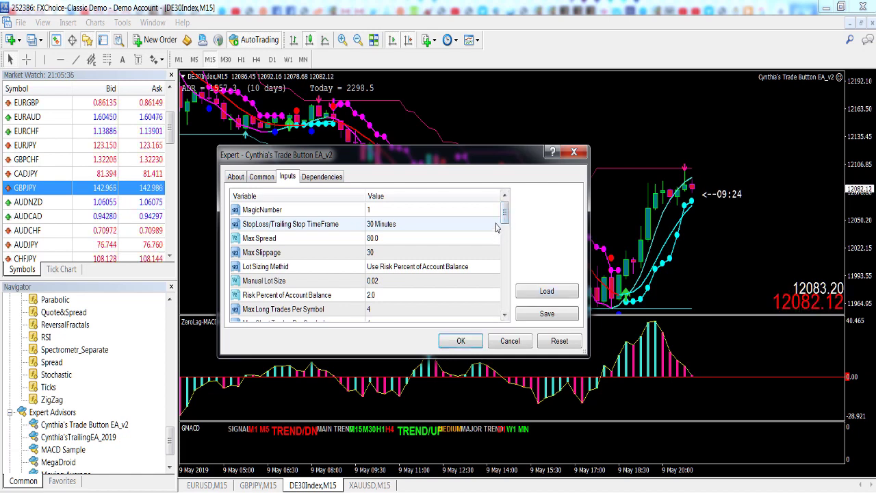
{"action": "left_click", "coordinate": [496, 226]}
{"action": "left_click", "coordinate": [496, 225]}
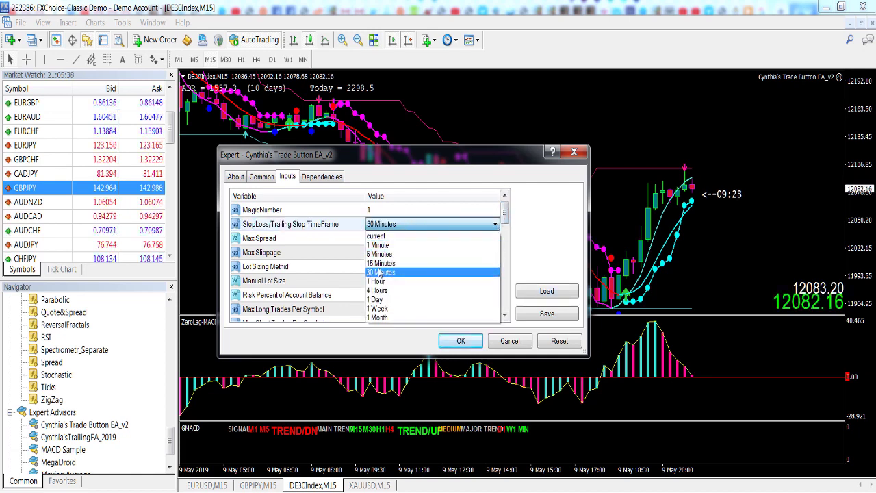
{"action": "left_click", "coordinate": [384, 283]}
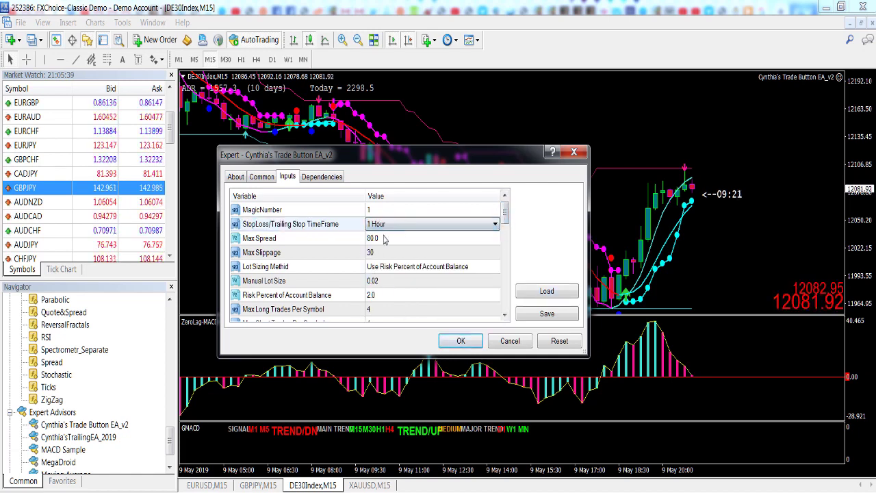
{"action": "left_click", "coordinate": [480, 226]}
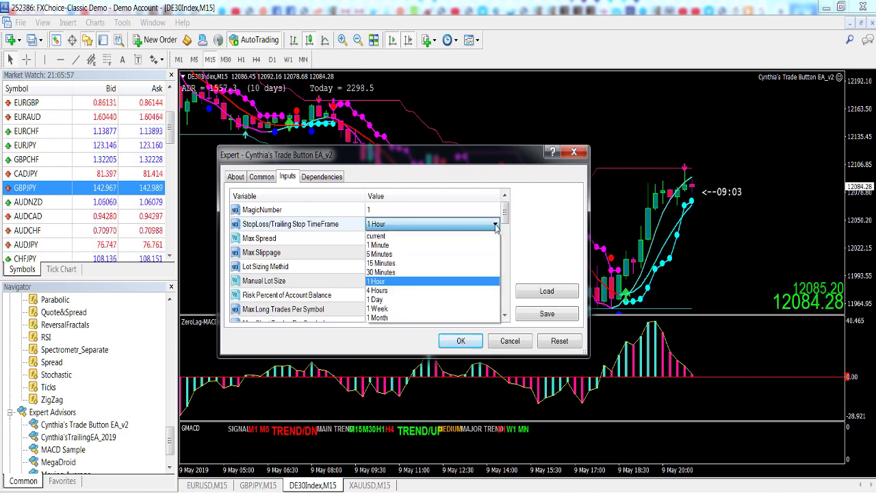
{"action": "left_click", "coordinate": [382, 263]}
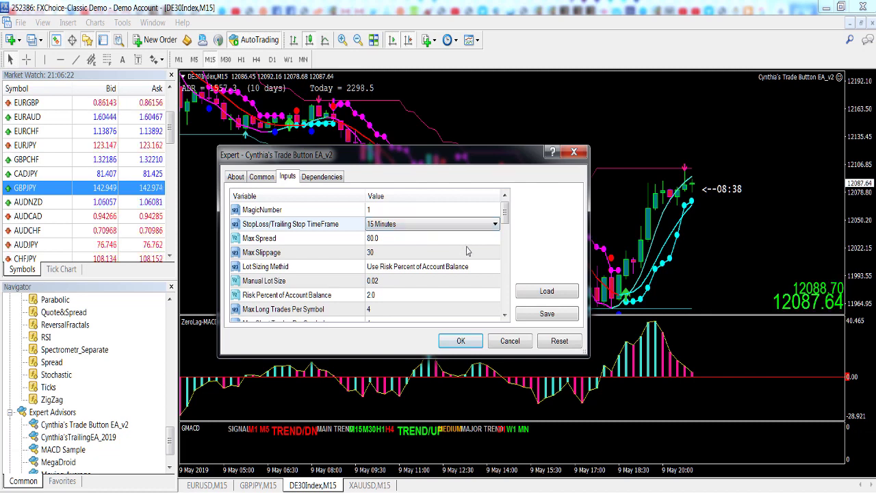
{"action": "left_click", "coordinate": [495, 225]}
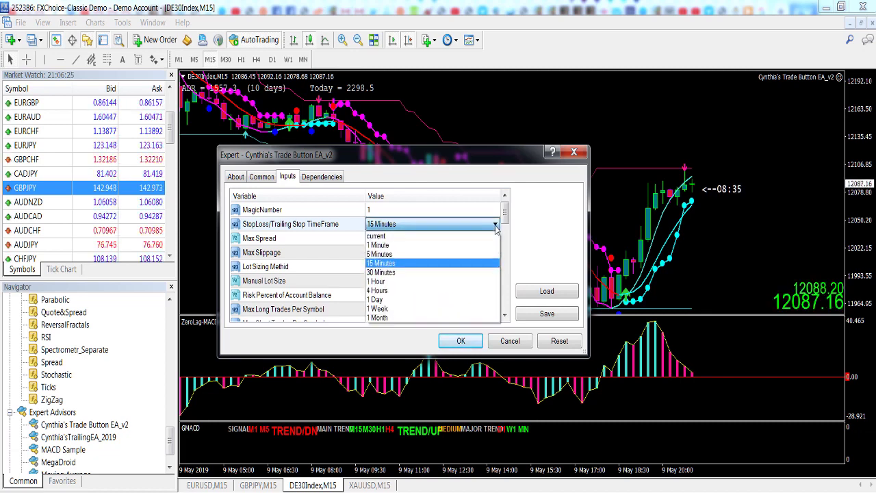
{"action": "left_click", "coordinate": [390, 282]}
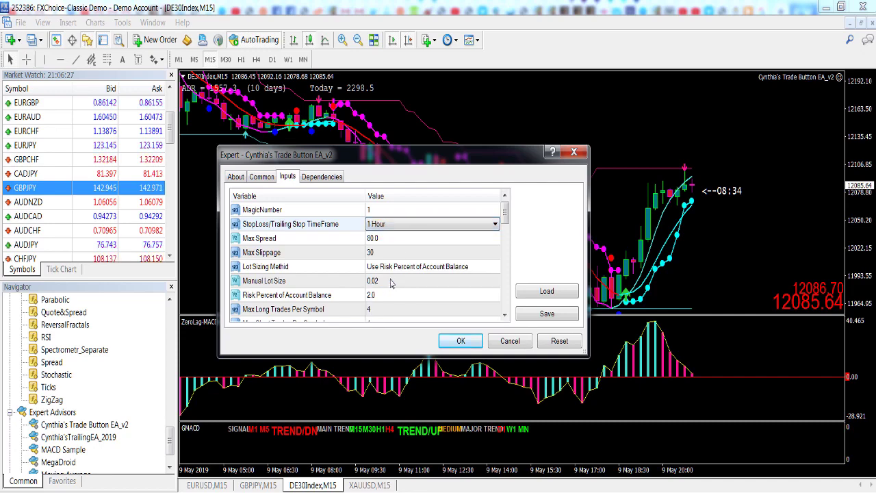
{"action": "left_click", "coordinate": [525, 295]}
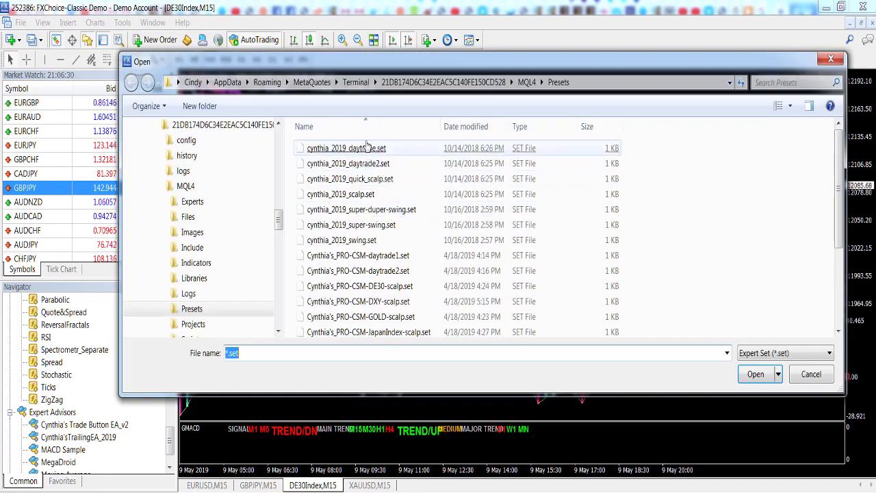
{"action": "double_click", "coordinate": [368, 147]}
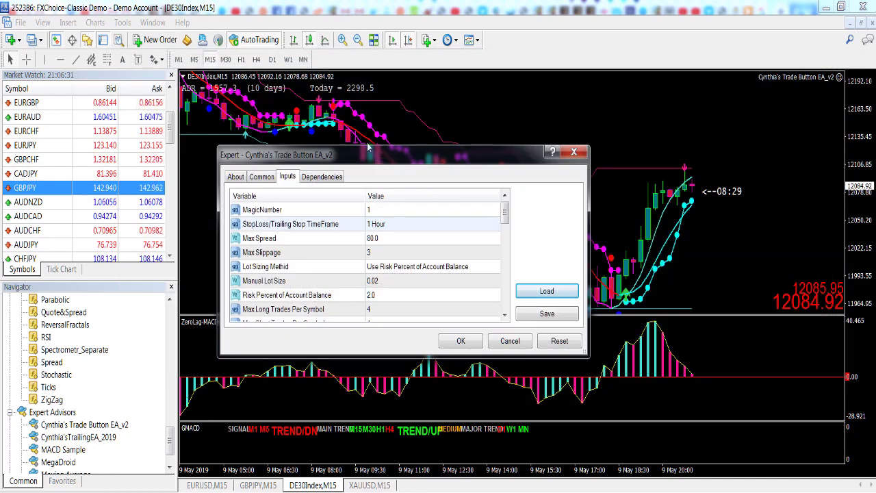
Step: Confirm the EA settings and move its button panel to the DE30Index chart's upper right
{"action": "left_click", "coordinate": [460, 341]}
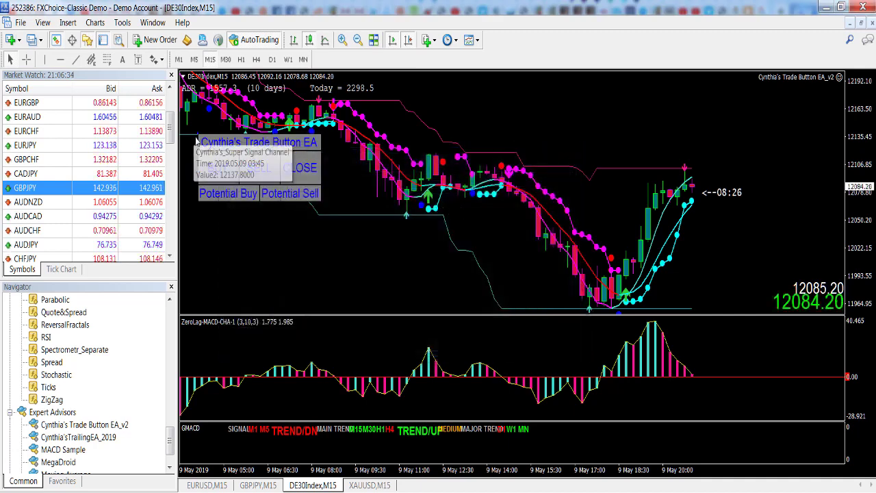
{"action": "left_click_drag", "start_coordinate": [201, 137], "coordinate": [560, 98]}
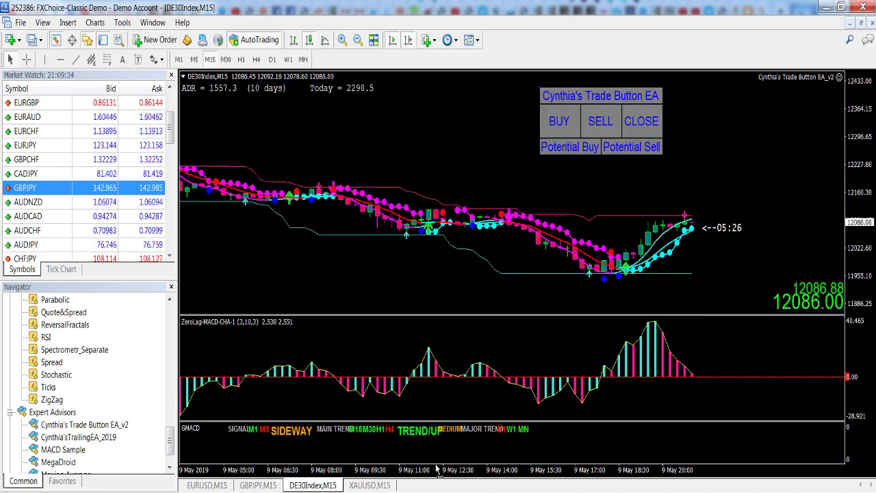
Step: Switch to the XAUUSD M15 chart currently running Cynthia'sTrailingEA_2019
{"action": "left_click", "coordinate": [368, 486]}
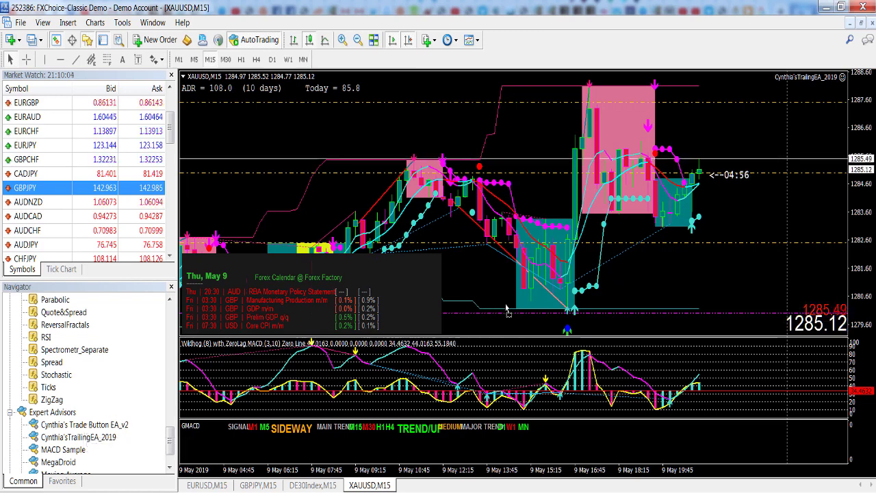
Step: Replace the trailing EA with Trade Button EA_v2 and load Cynthia's_PRO-CSM-GOLD-scalp.set (100.0 max spread, 1.0% risk)
{"action": "left_click_drag", "start_coordinate": [709, 141], "coordinate": [708, 141]}
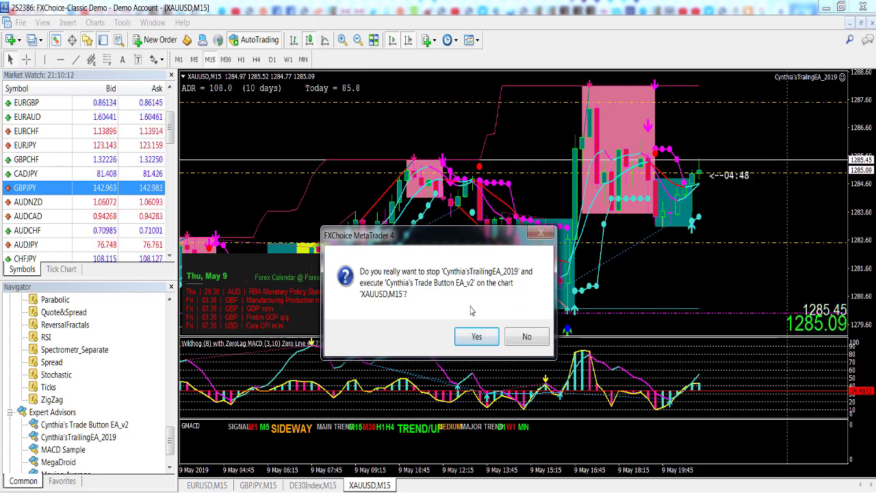
{"action": "left_click", "coordinate": [476, 337]}
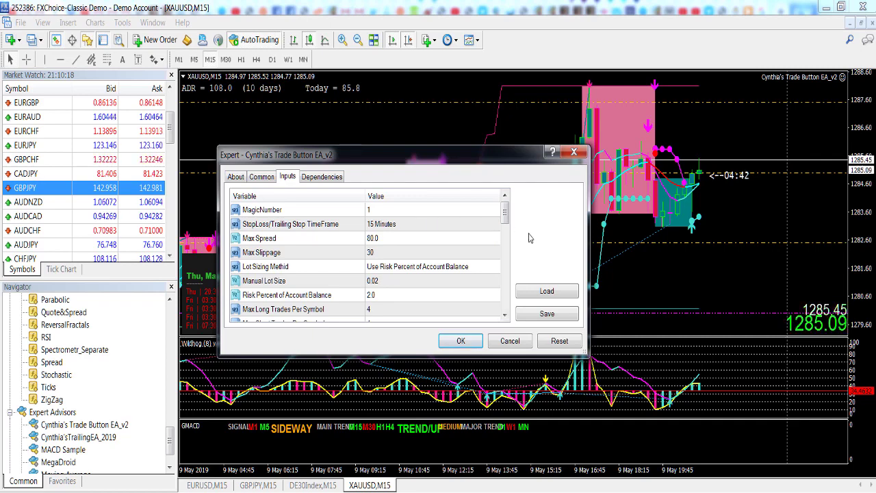
{"action": "left_click", "coordinate": [545, 292]}
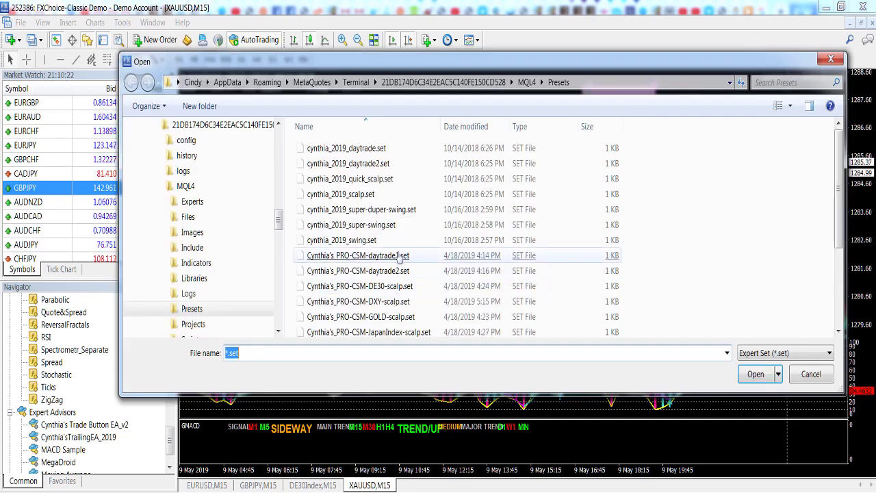
{"action": "left_click_drag", "start_coordinate": [839, 205], "coordinate": [832, 290]}
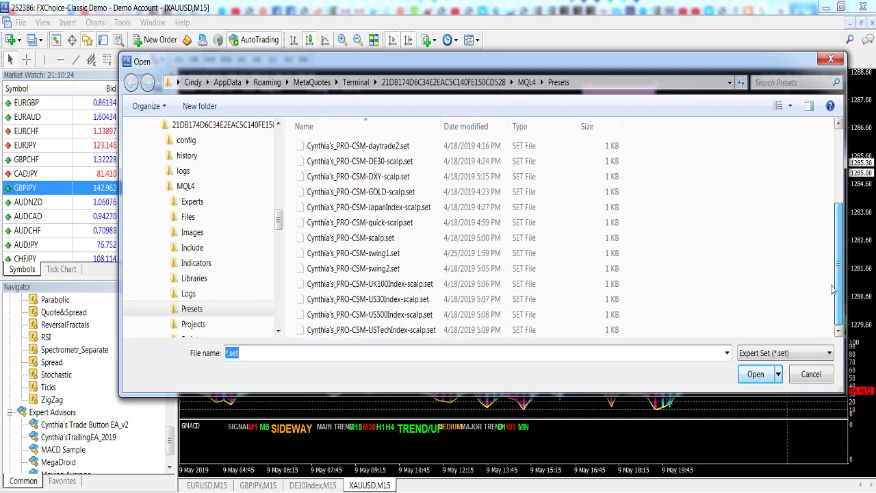
{"action": "left_click", "coordinate": [386, 192]}
{"action": "double_click", "coordinate": [386, 192]}
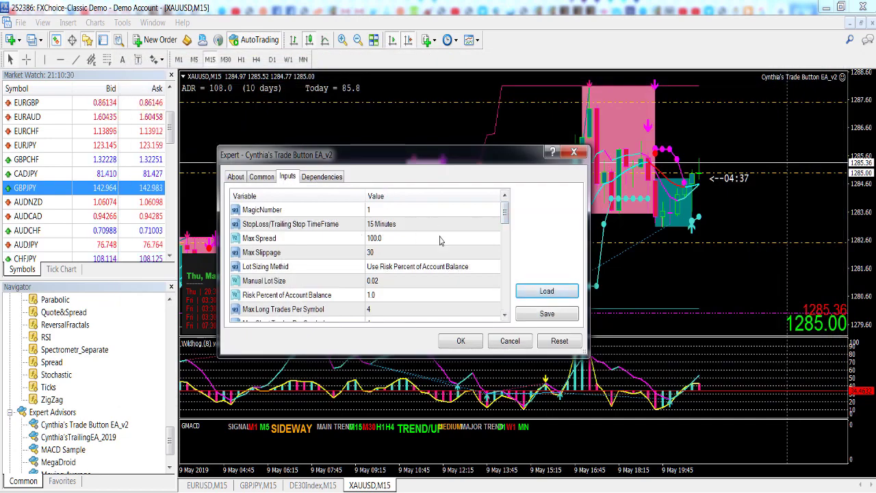
Step: Set the eTrailingStop input to 200
{"action": "left_click_drag", "start_coordinate": [505, 210], "coordinate": [510, 259]}
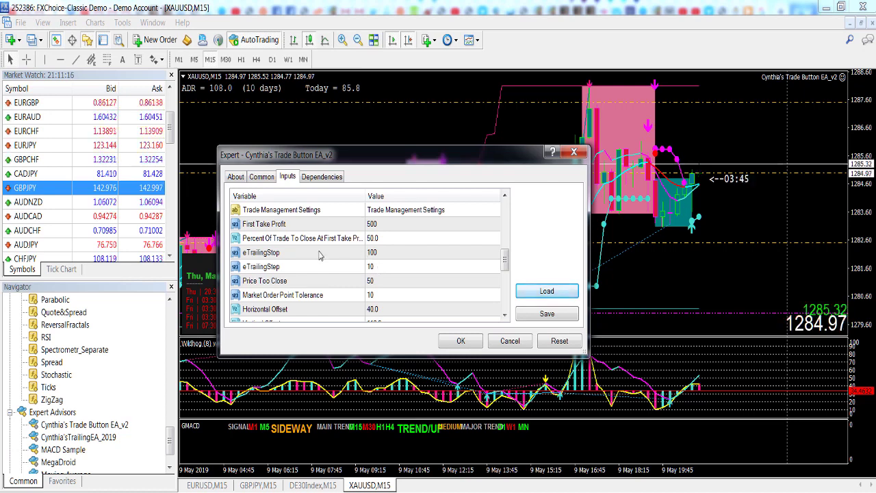
{"action": "left_click", "coordinate": [374, 252]}
{"action": "left_click", "coordinate": [373, 252]}
{"action": "type", "text": "200"}
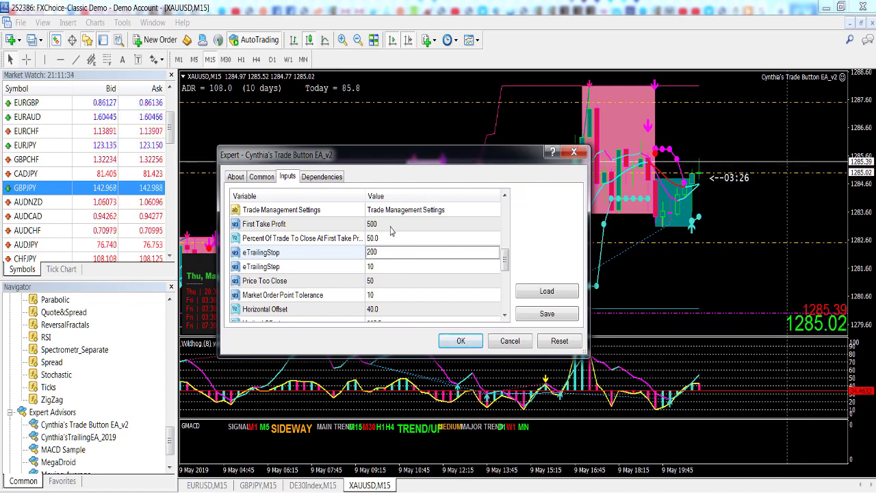
Step: Change the First Take Profit input to 800
{"action": "left_click", "coordinate": [371, 224]}
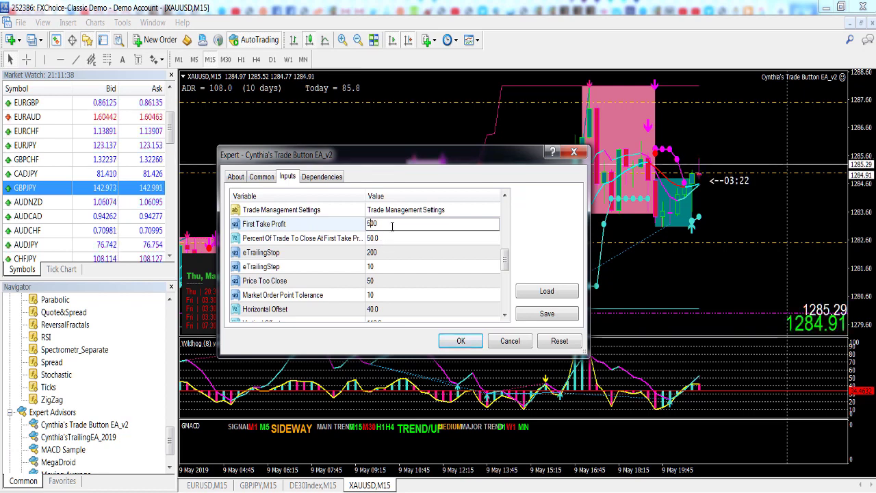
{"action": "type", "text": "8"}
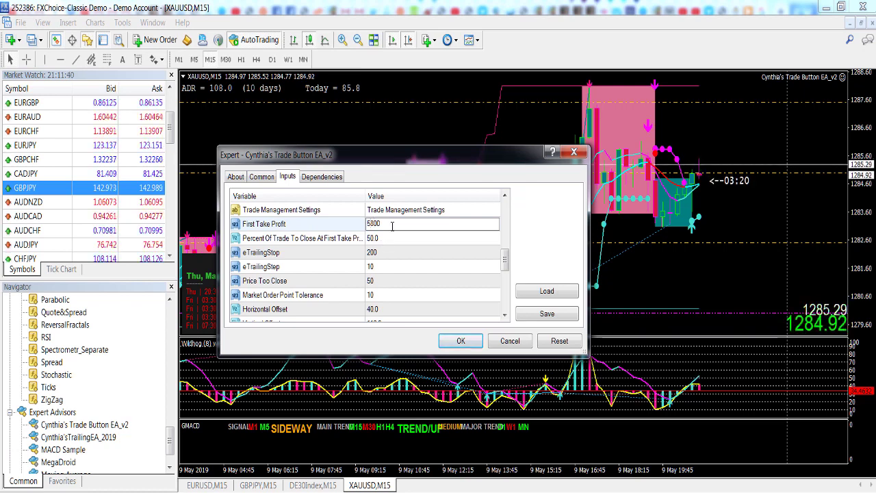
{"action": "key", "text": "Left"}
{"action": "key", "text": "BackSpace"}
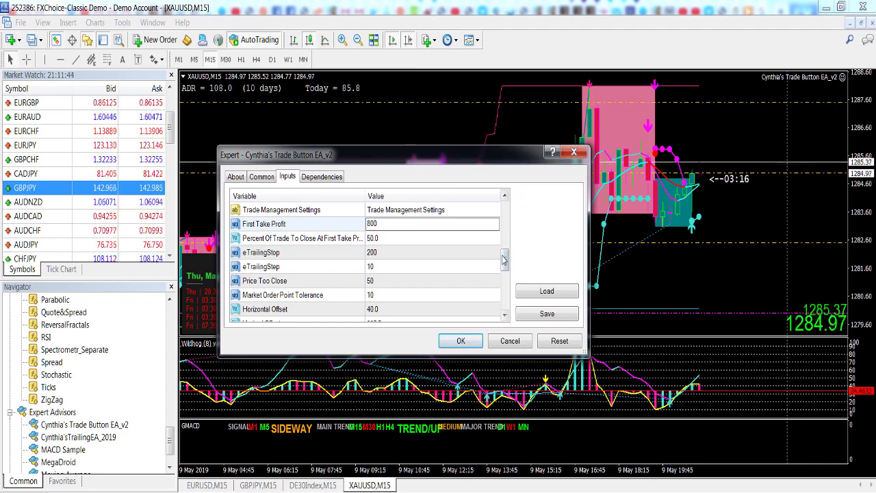
{"action": "mouse_move", "coordinate": [505, 257]}
{"action": "left_mouse_down"}
{"action": "mouse_move", "coordinate": [506, 217]}
{"action": "mouse_move", "coordinate": [512, 273]}
{"action": "mouse_move", "coordinate": [515, 266]}
{"action": "left_mouse_up"}
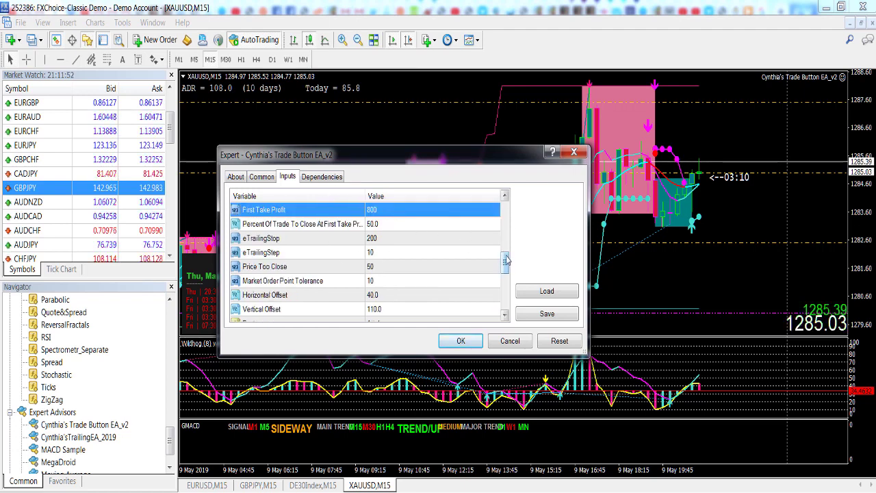
{"action": "left_click_drag", "start_coordinate": [507, 260], "coordinate": [505, 256]}
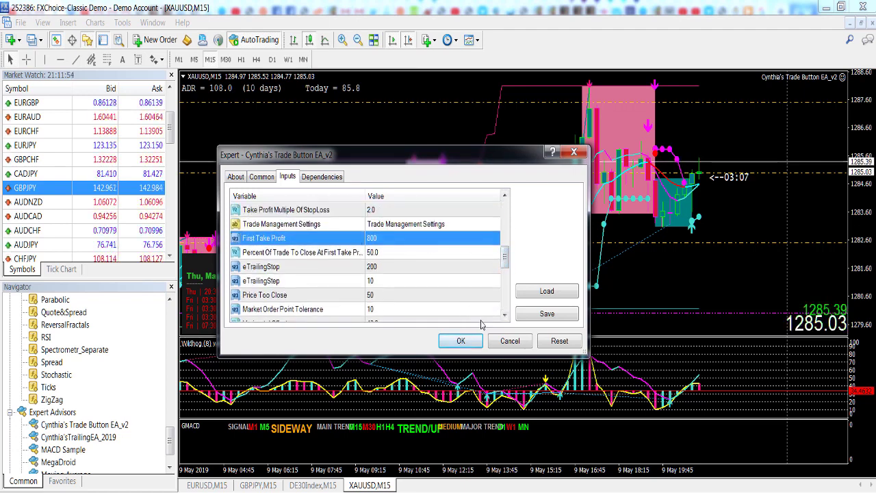
Step: Apply the EA settings to XAUUSD and shift its BUY/SELL/CLOSE panel left along the top
{"action": "left_click", "coordinate": [473, 340]}
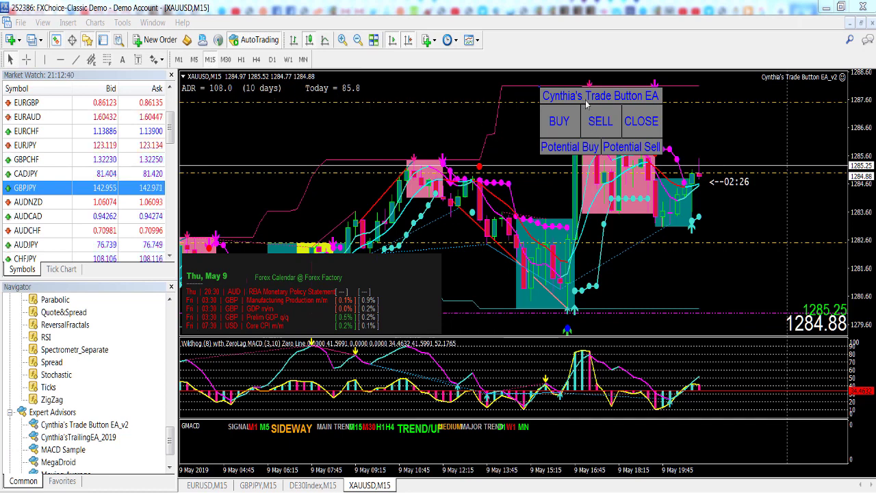
{"action": "left_click_drag", "start_coordinate": [499, 96], "coordinate": [500, 96]}
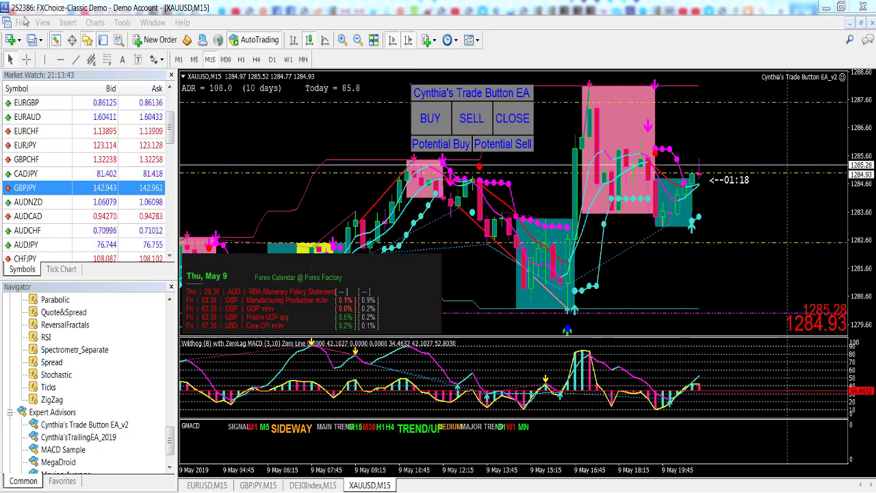
{"action": "left_click", "coordinate": [28, 61]}
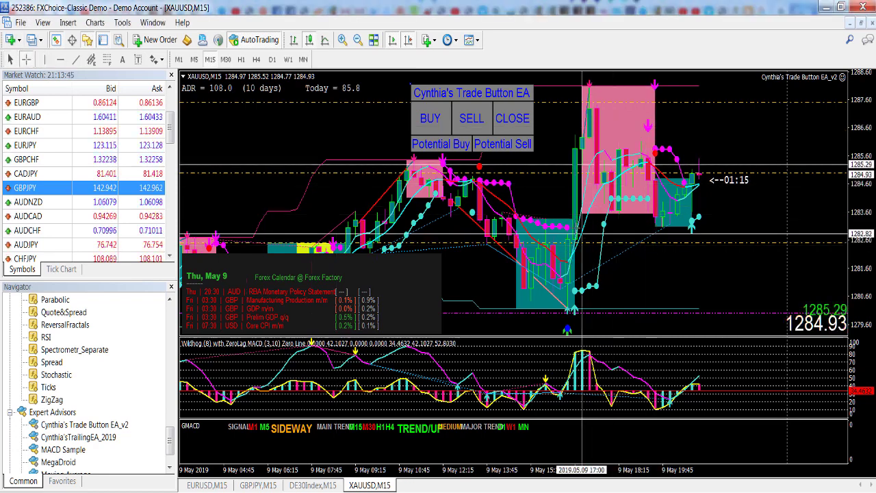
{"action": "left_click_drag", "start_coordinate": [600, 94], "coordinate": [590, 109]}
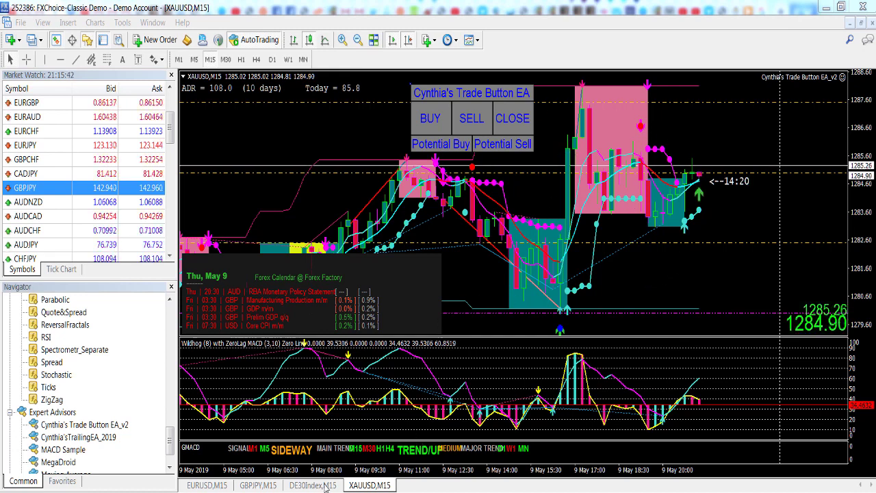
Step: Switch back to the GBPJPY M15 chart with its Total Strength table and EA panel
{"action": "left_click", "coordinate": [270, 486]}
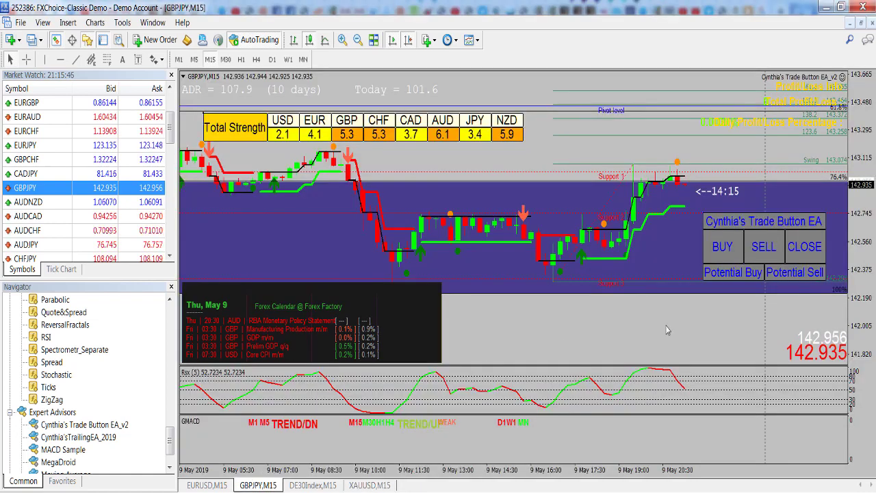